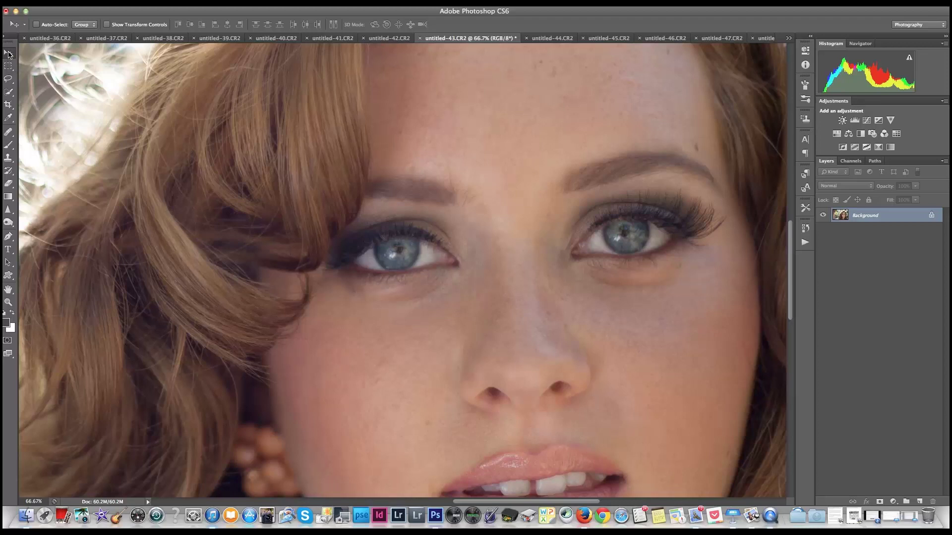
Duplicate the portrait's background layer and make a further copy of that duplicate named eyes.
key("super+minus")
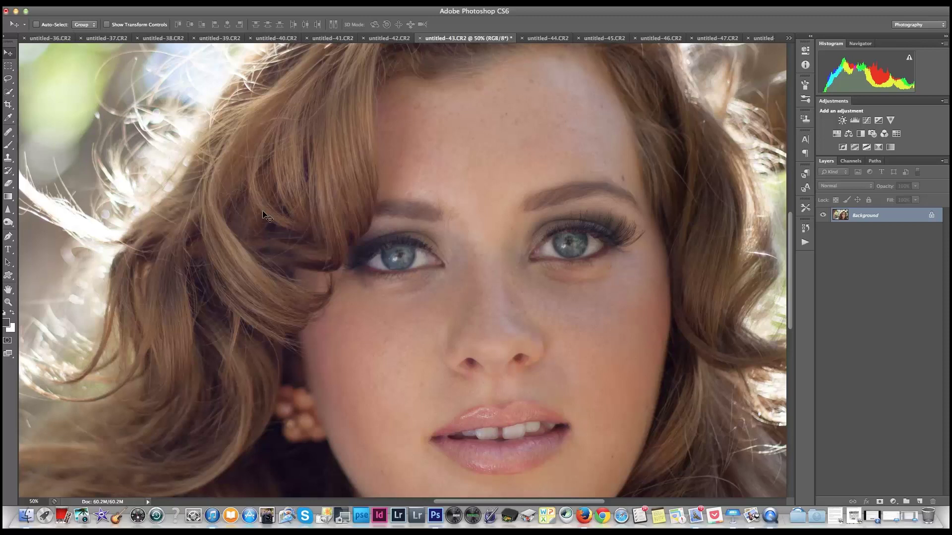
key("ctrl+j")
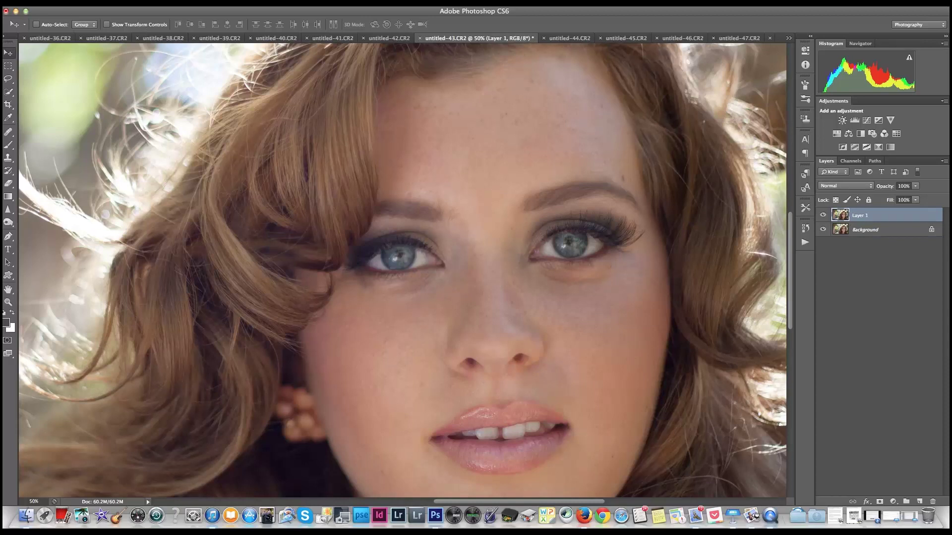
left_click(153, 0)
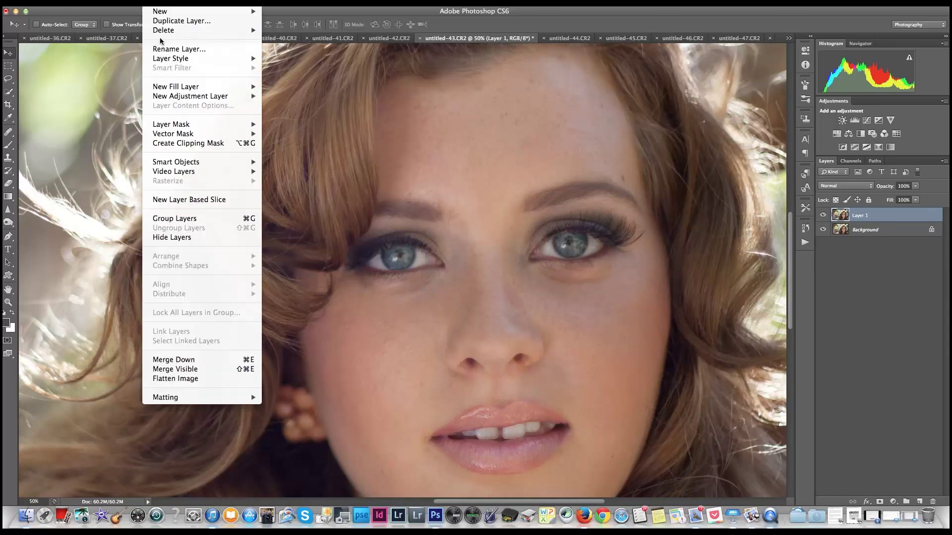
key("Escape")
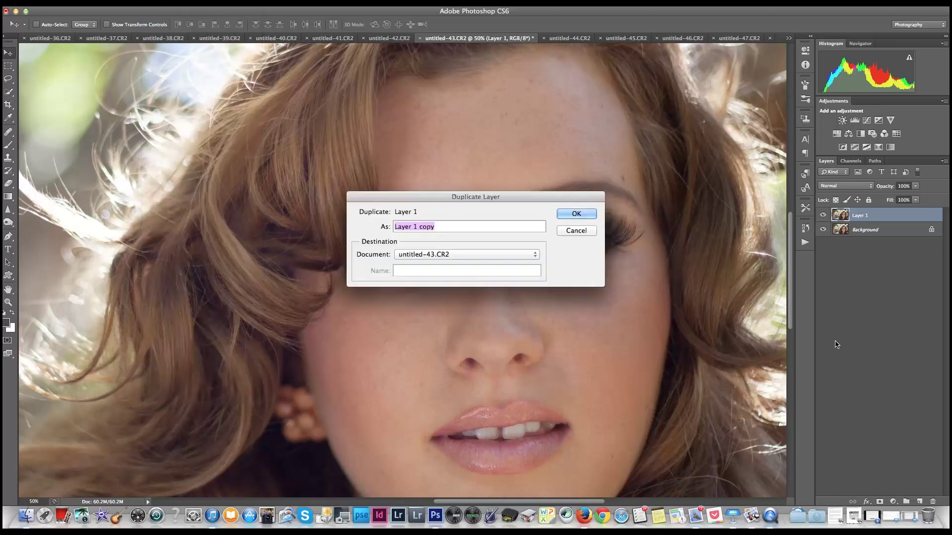
type("eyes")
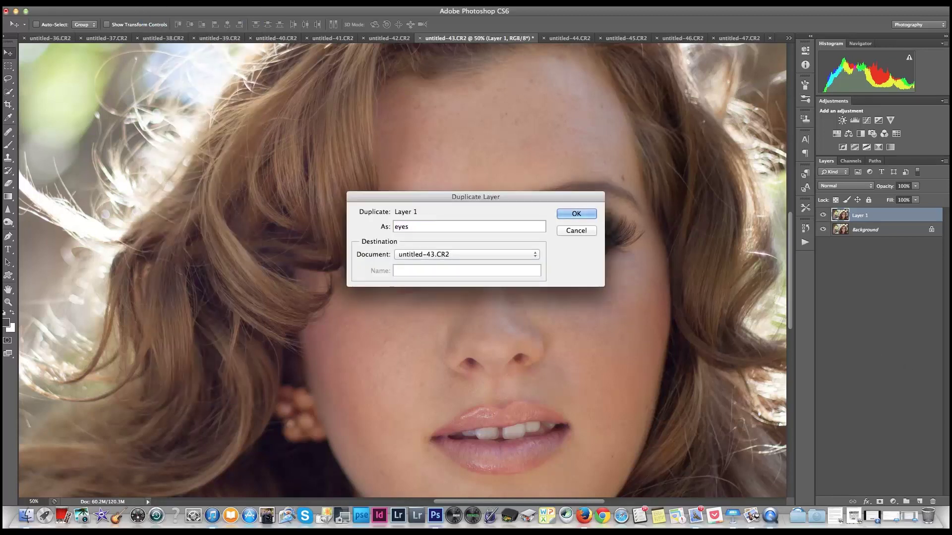
key("Return")
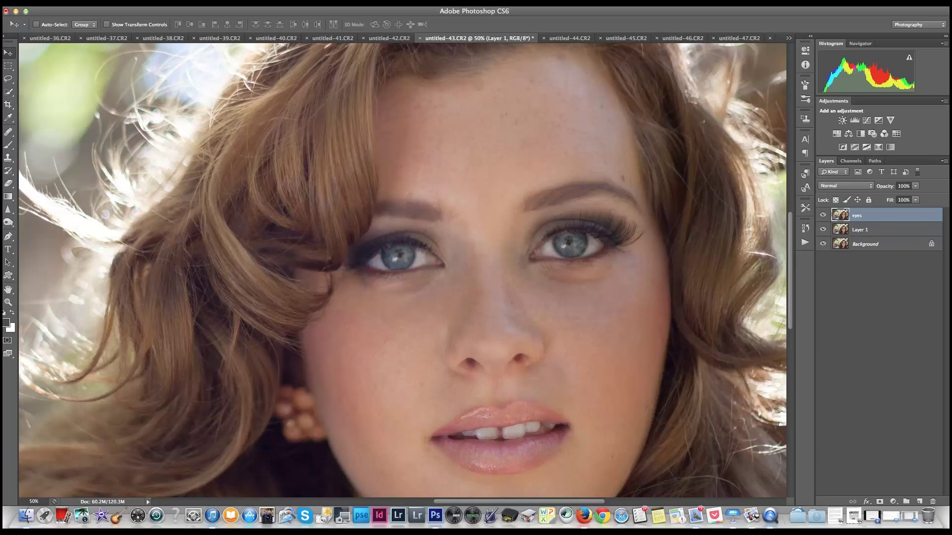
Remove the surplus duplicates between the eyes and Background layers and make the eyes layer active.
left_click_drag(914, 297, 921, 499)
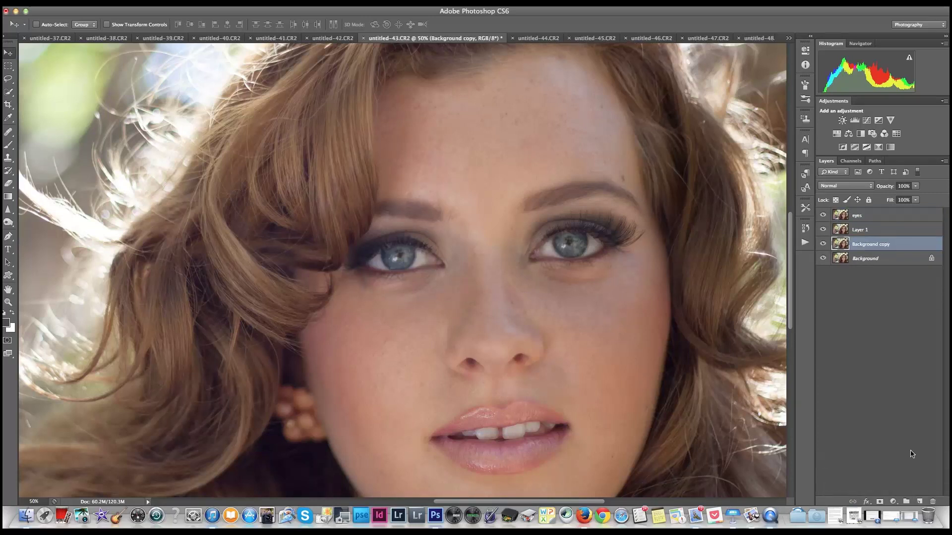
key("super+z")
left_click(891, 234)
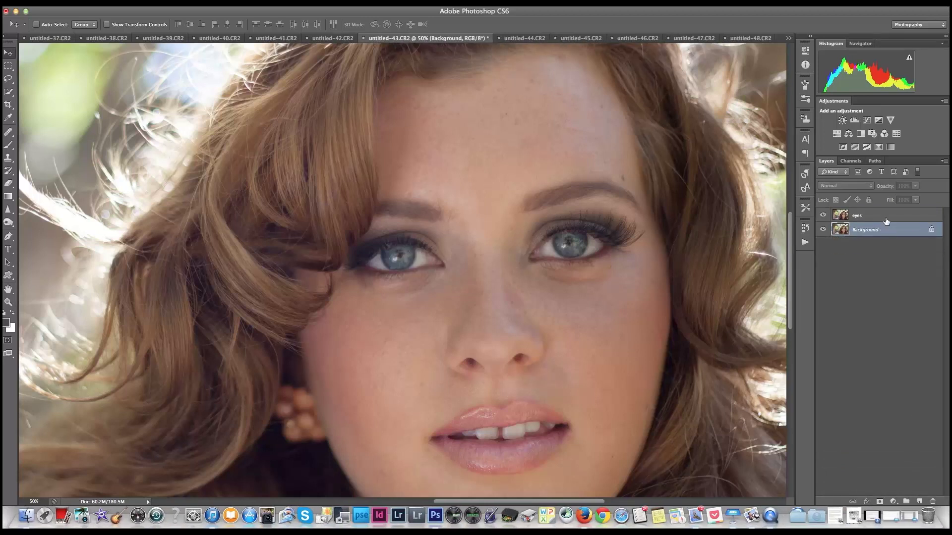
key("super+z")
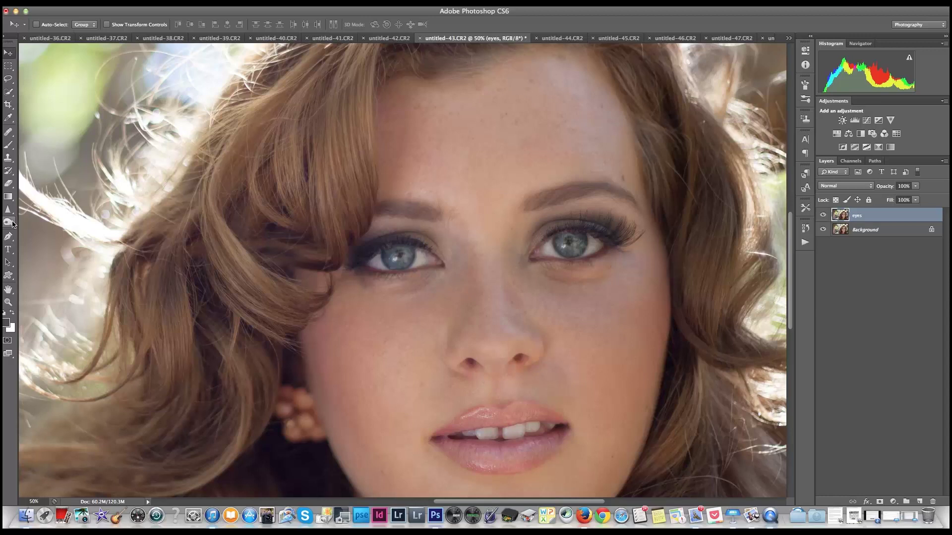
Switch to the Dodge tool and enlarge its soft brush to 66 px.
left_click(12, 224)
scroll(30, 223, "right", 2)
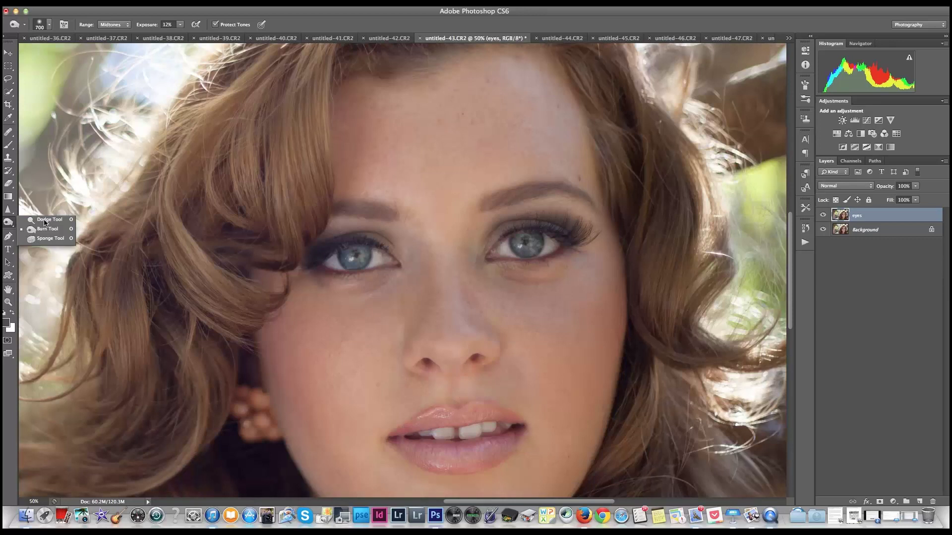
left_click(48, 219)
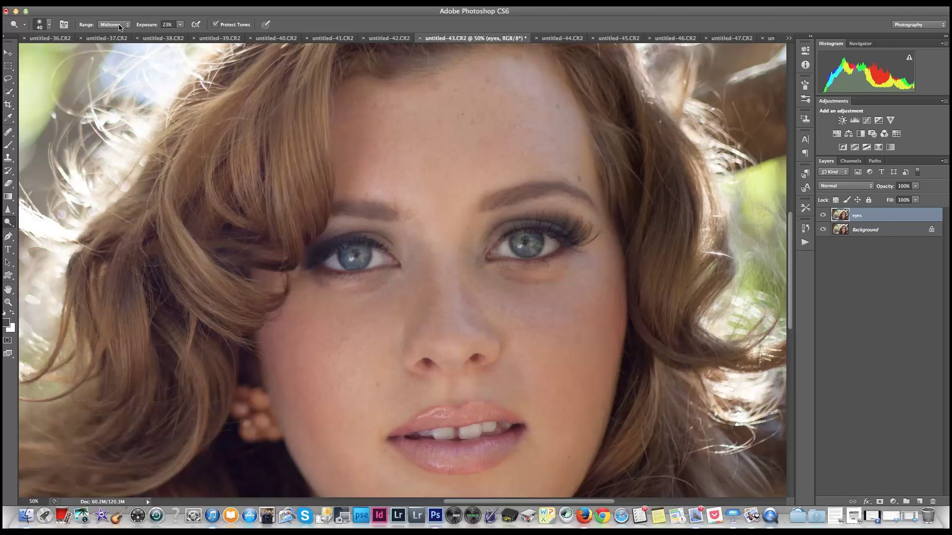
left_click(50, 25)
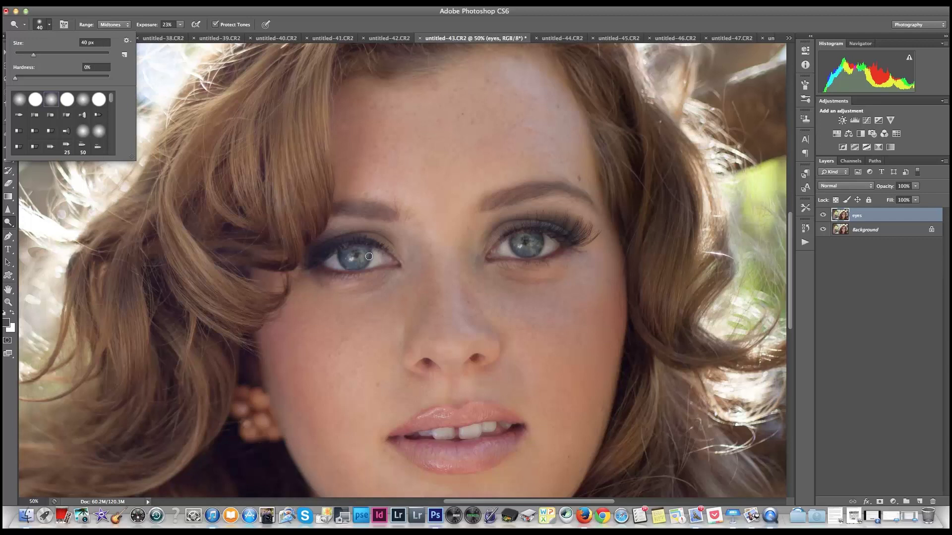
left_click_drag(15, 44, 28, 43)
left_click(49, 24)
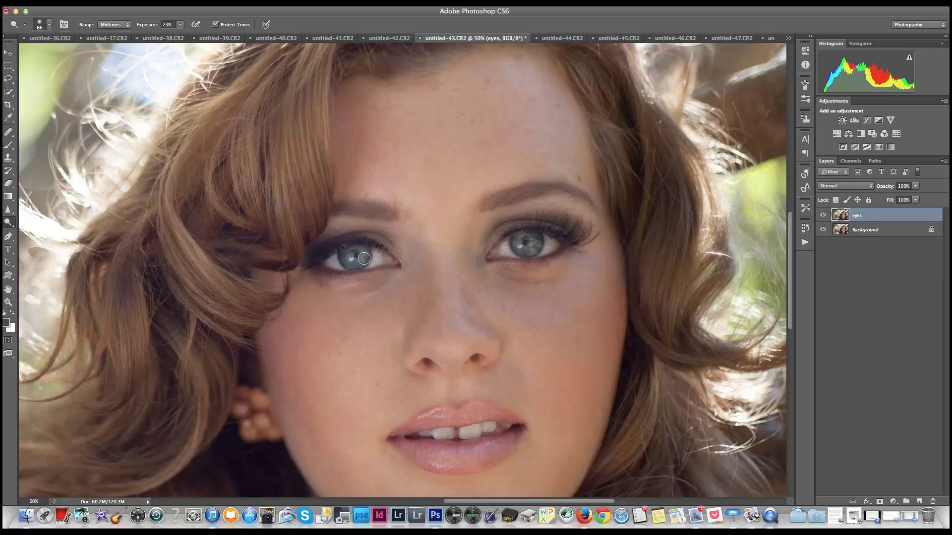
Brighten the irises of both eyes with the Dodge tool, using a 50 px brush on Midtones at 23% exposure.
key("bracketleft")
left_click_drag(364, 259, 349, 260)
left_click_drag(361, 258, 347, 261)
mouse_move(520, 253)
left_mouse_down()
mouse_move(535, 248)
mouse_move(522, 249)
left_mouse_up()
scroll(520, 248, "down", 1)
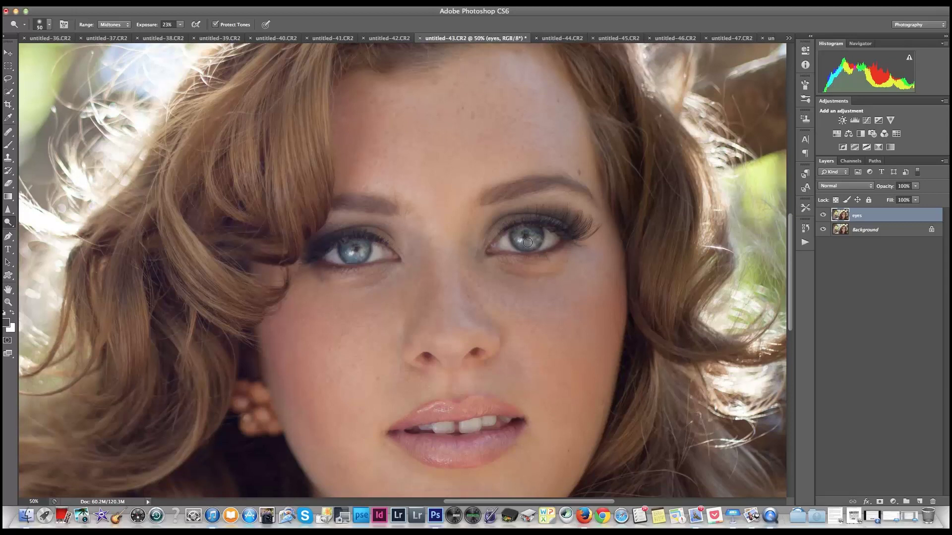
Dodge the irises and whites of both eyes further with a 40 px brush.
scroll(525, 238, "down", 5)
mouse_move(517, 206)
left_mouse_down()
mouse_move(518, 190)
mouse_move(535, 197)
left_mouse_up()
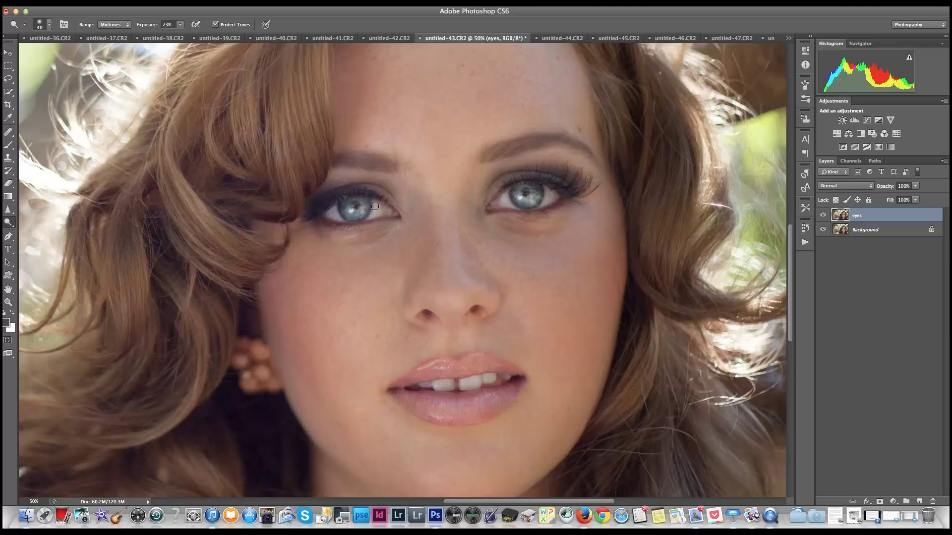
mouse_move(375, 204)
left_mouse_down()
mouse_move(372, 216)
mouse_move(335, 214)
mouse_move(341, 220)
mouse_move(335, 207)
left_mouse_up()
mouse_move(528, 208)
left_mouse_down()
mouse_move(507, 196)
mouse_move(513, 207)
mouse_move(561, 204)
mouse_move(547, 201)
left_mouse_up()
mouse_move(382, 215)
left_mouse_down()
mouse_move(392, 211)
mouse_move(382, 214)
left_mouse_up()
mouse_move(522, 206)
left_mouse_down()
mouse_move(558, 198)
mouse_move(508, 209)
left_mouse_up()
Darken the iris rims and lash lines of both eyes with the Burn tool, using a 15 px Midtones brush and raising the exposure to 21%.
left_click(9, 223)
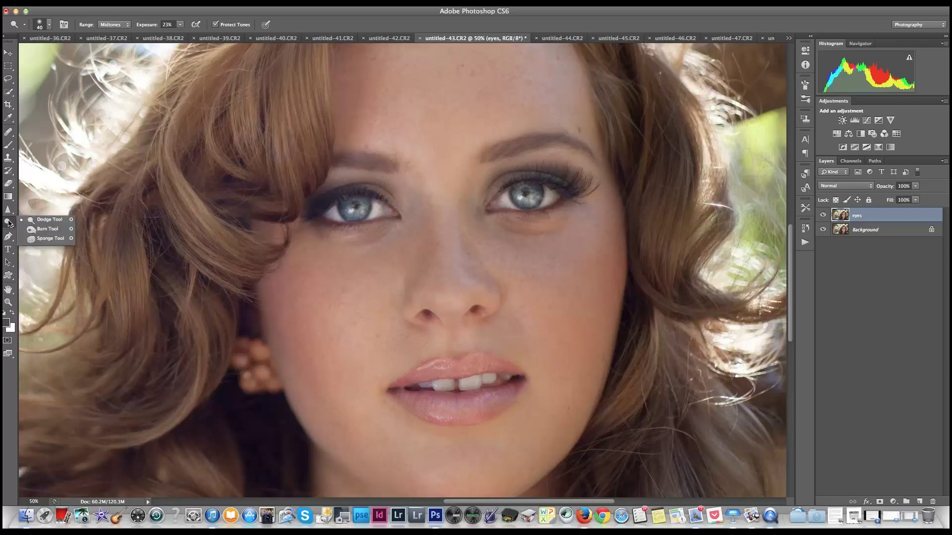
left_click(45, 229)
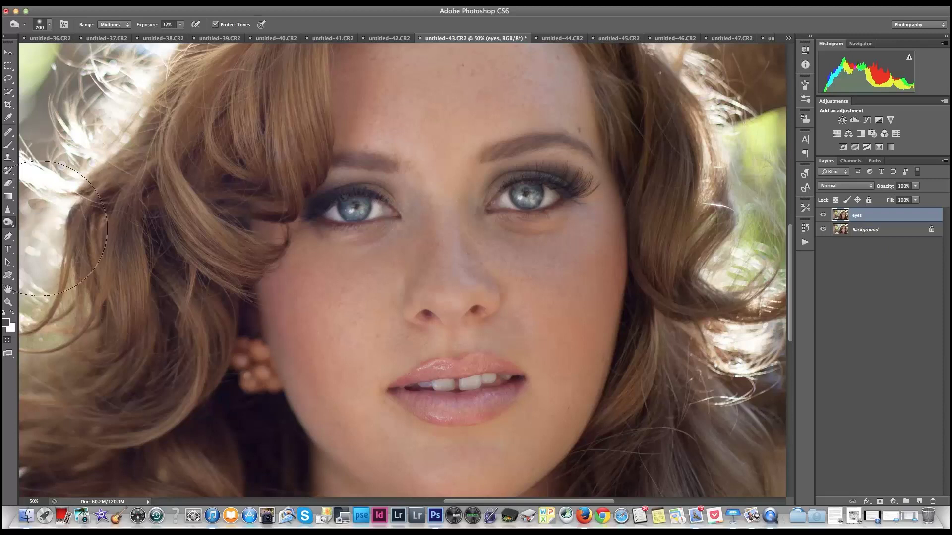
key("bracketleft")
key("bracketleft")
key("bracketleft")
key("bracketleft")
key("bracketleft")
key("bracketleft")
key("bracketleft")
key("bracketleft")
key("bracketleft")
key("bracketleft")
key("bracketleft")
key("bracketleft")
key("bracketleft")
key("bracketleft")
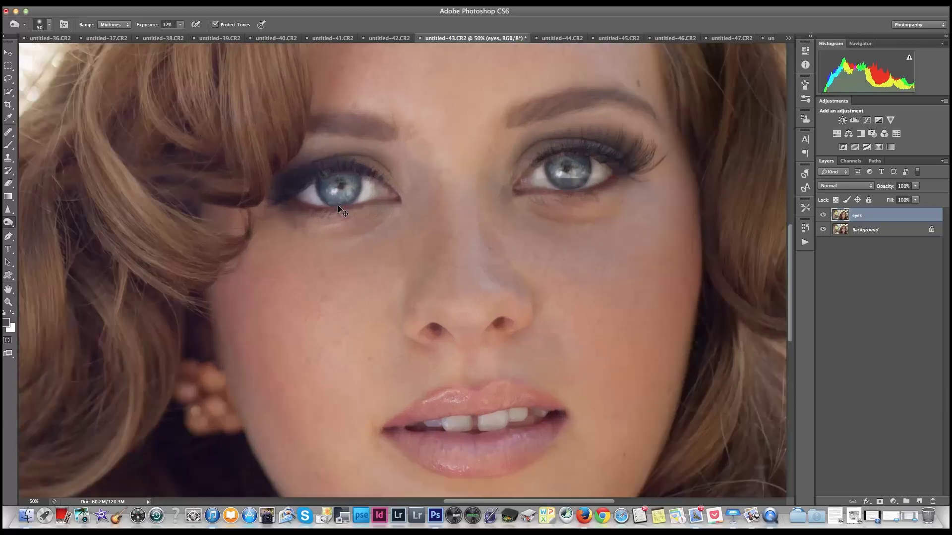
key("super+equal")
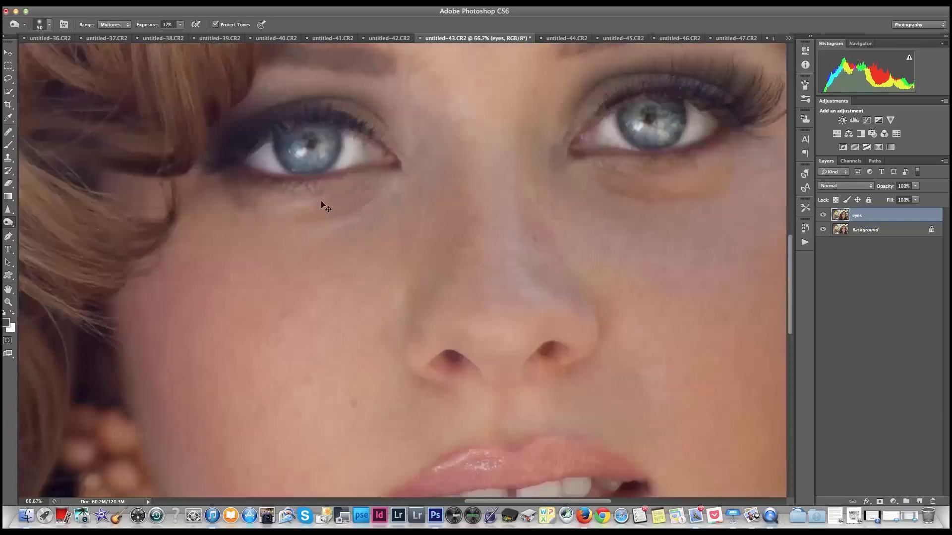
key("bracketleft")
key("bracketleft")
key("bracketleft")
key("bracketleft")
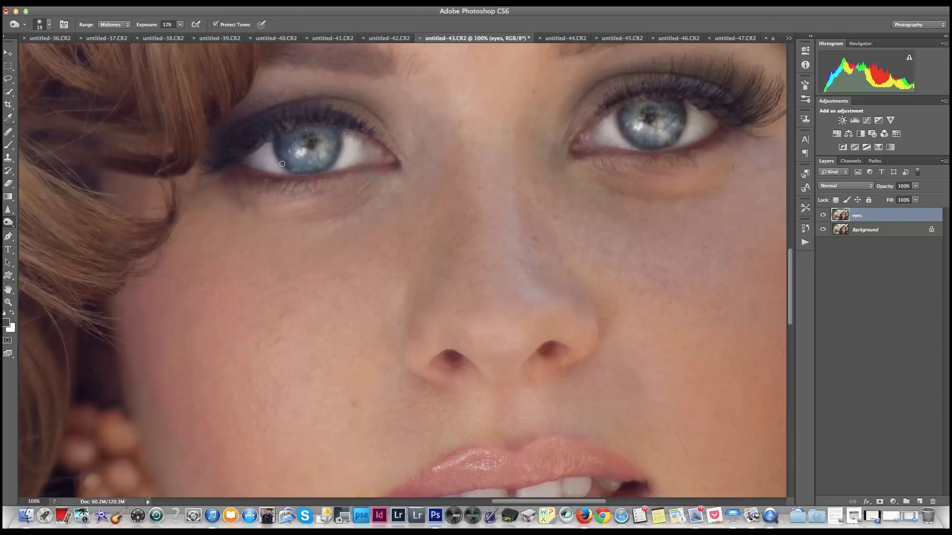
mouse_move(278, 152)
left_mouse_down()
mouse_move(295, 171)
mouse_move(339, 146)
left_mouse_up()
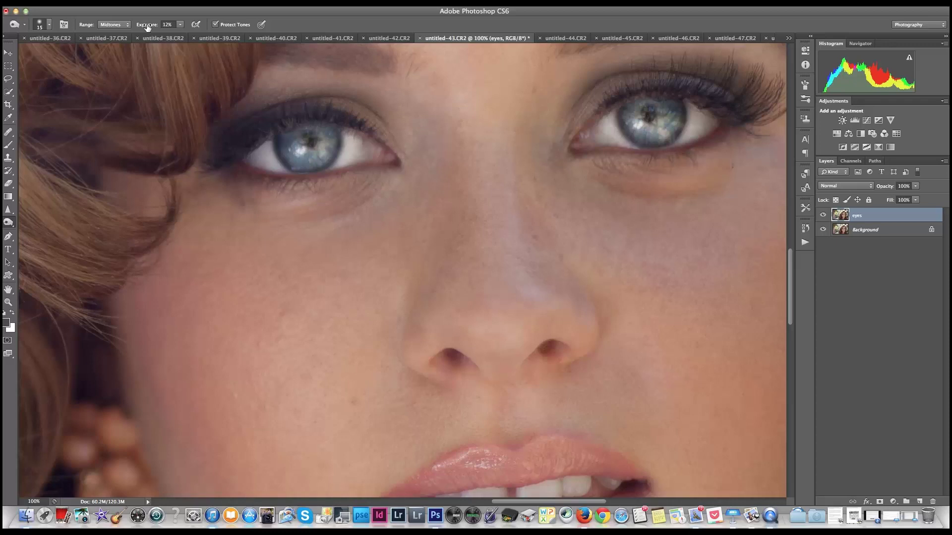
left_click_drag(141, 27, 146, 28)
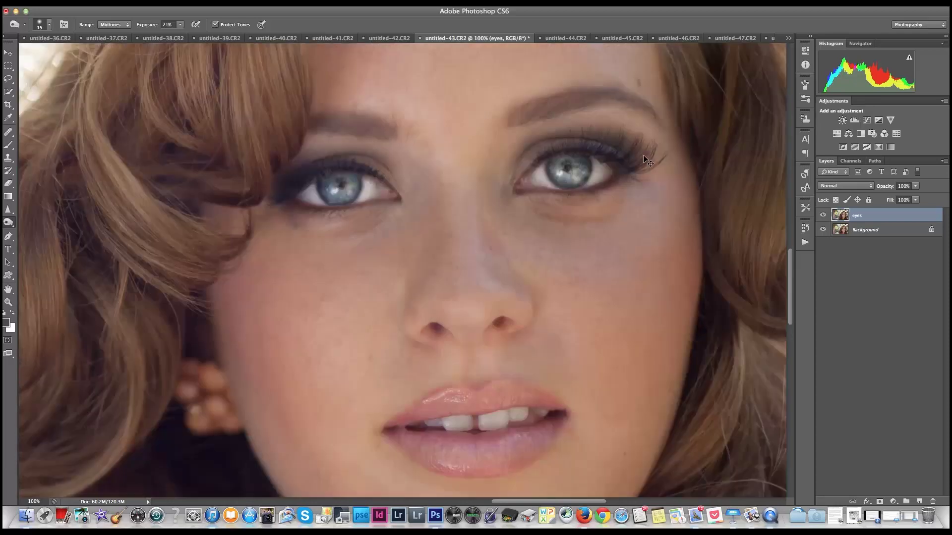
Compare the whole portrait with and without the eyes layer to judge the dodging and burning.
key("super+minus")
key("super+minus")
key("super+minus")
key("super+minus")
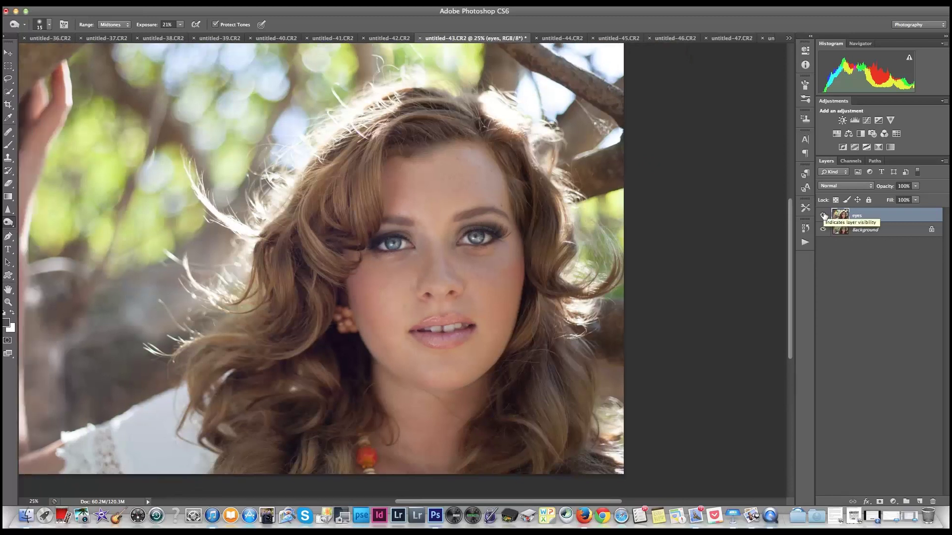
key("super+minus")
left_click(824, 215)
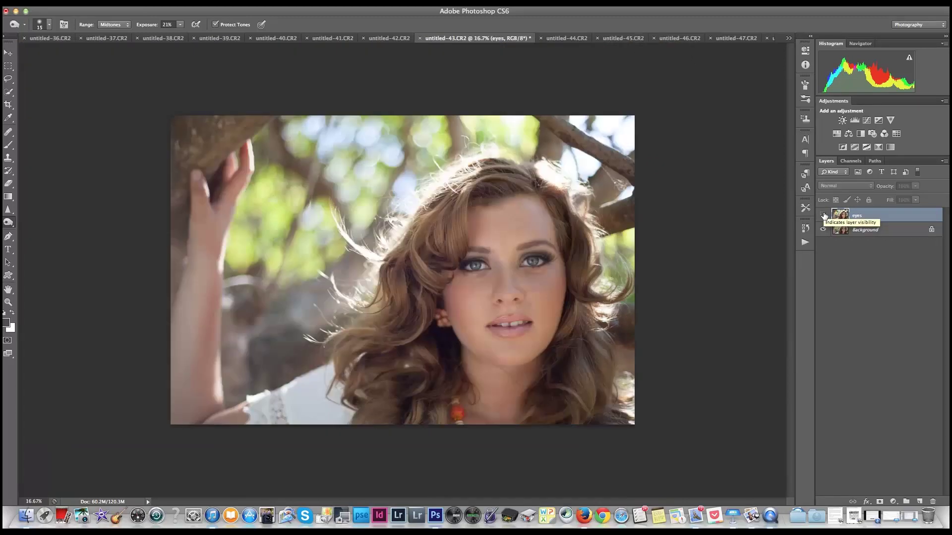
left_click(824, 215)
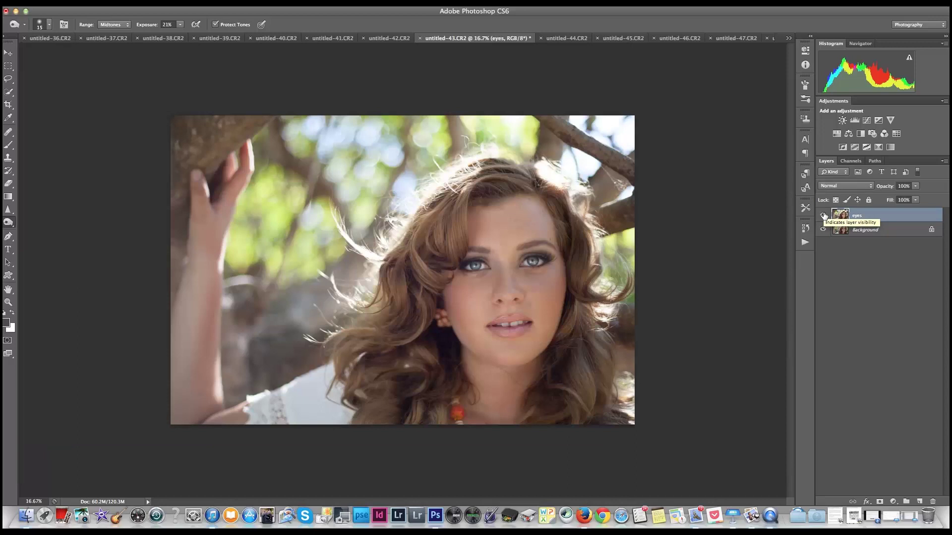
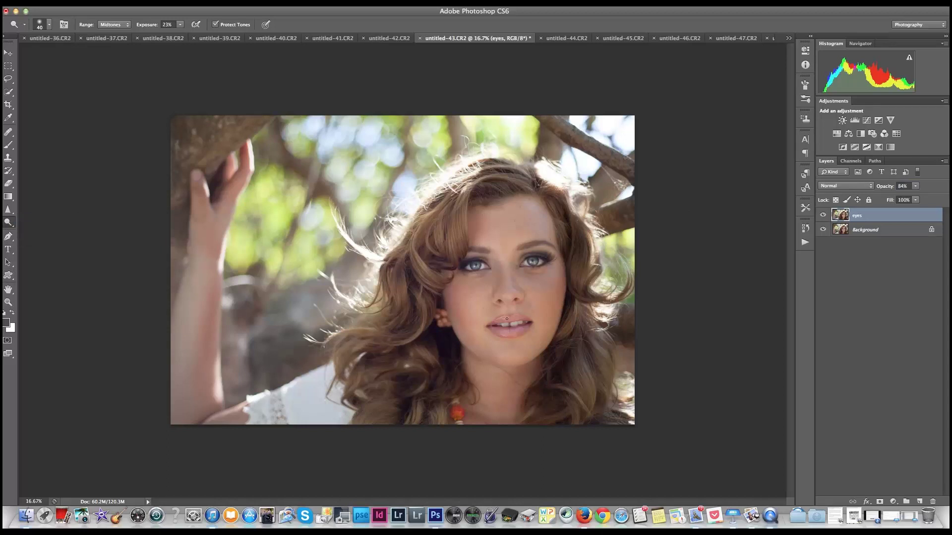
Set the Dodge tool to 10% exposure and an 80 px brush for subtler brightening on the face.
key("super+equal")
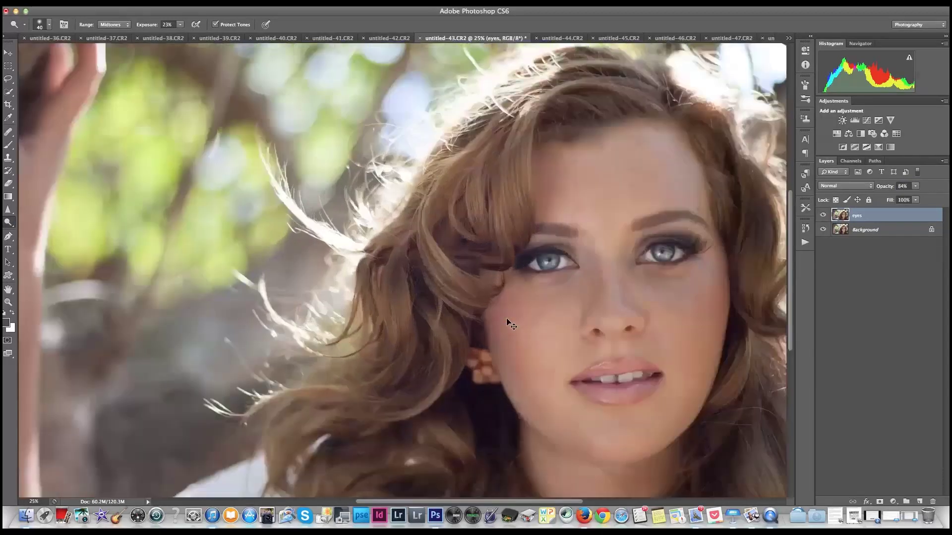
key("super+equal")
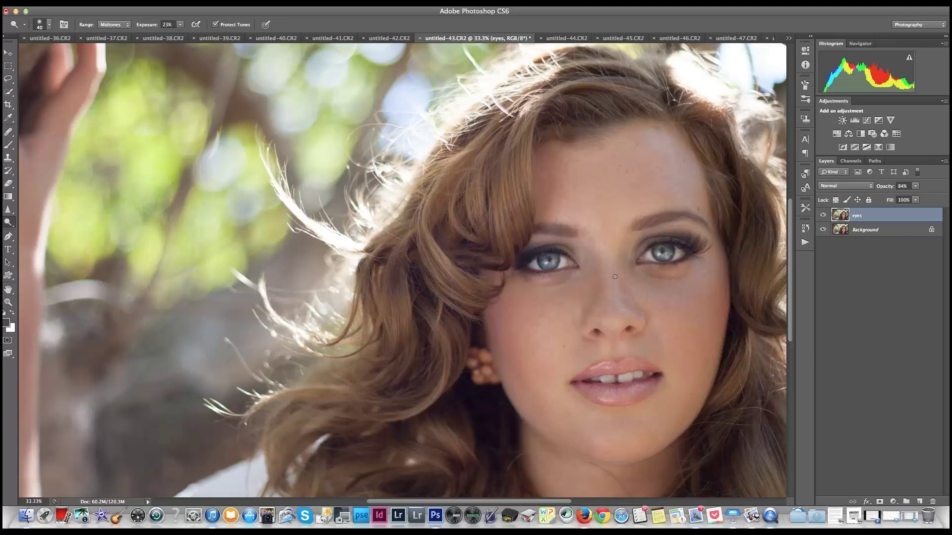
key("bracketright")
key("bracketright")
key("bracketright")
key("bracketright")
left_click_drag(155, 26, 147, 26)
type("10")
key("Return")
key("bracketright")
key("bracketright")
key("bracketleft")
key("bracketleft")
key("bracketleft")
Review the full portrait again with the eyes layer hidden and shown to check the softer dodging.
key("super+minus")
key("super+minus")
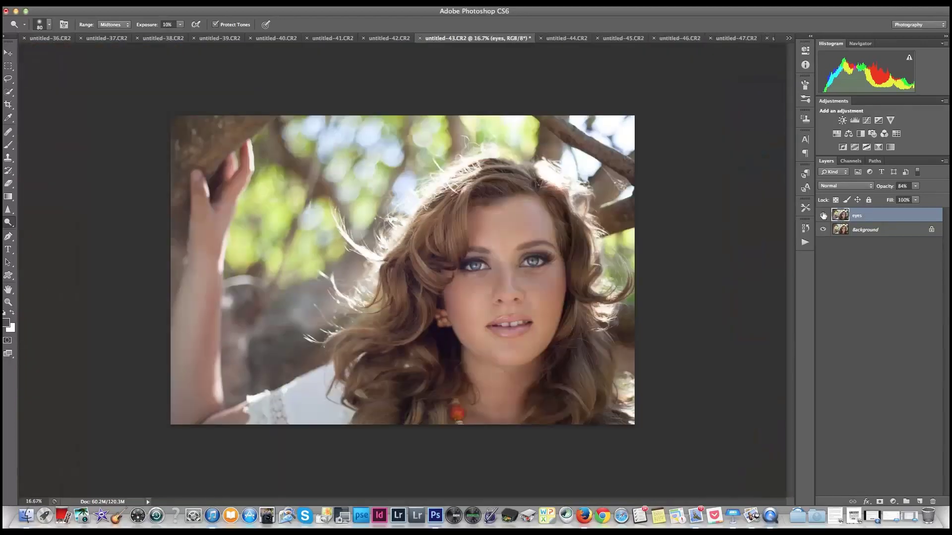
left_click(824, 216)
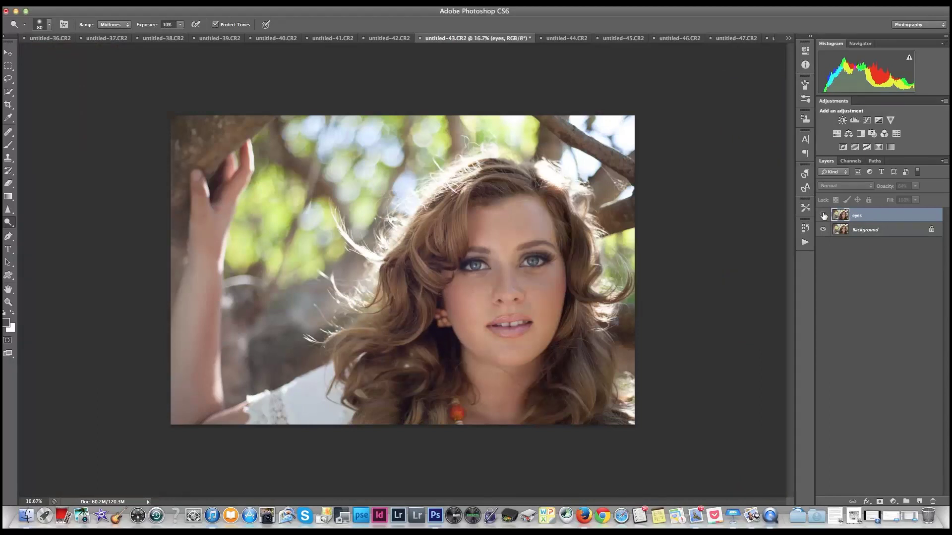
left_click(824, 216)
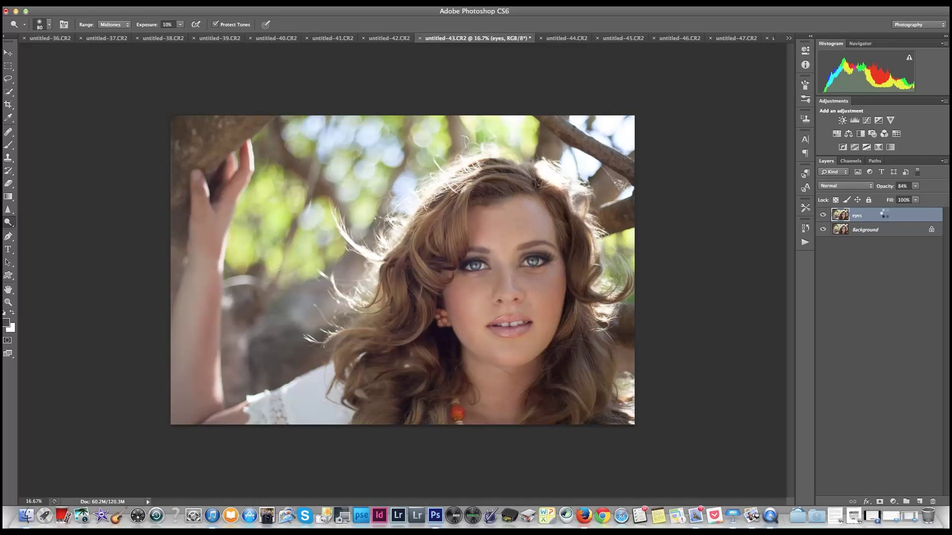
Merge the eyes layer into the Background and duplicate the merged layer.
key("super+e")
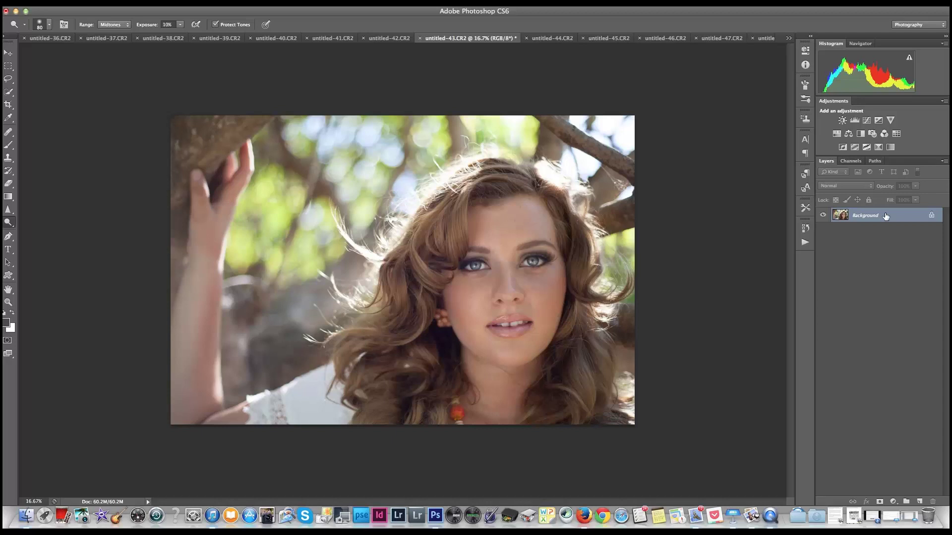
key("super+j")
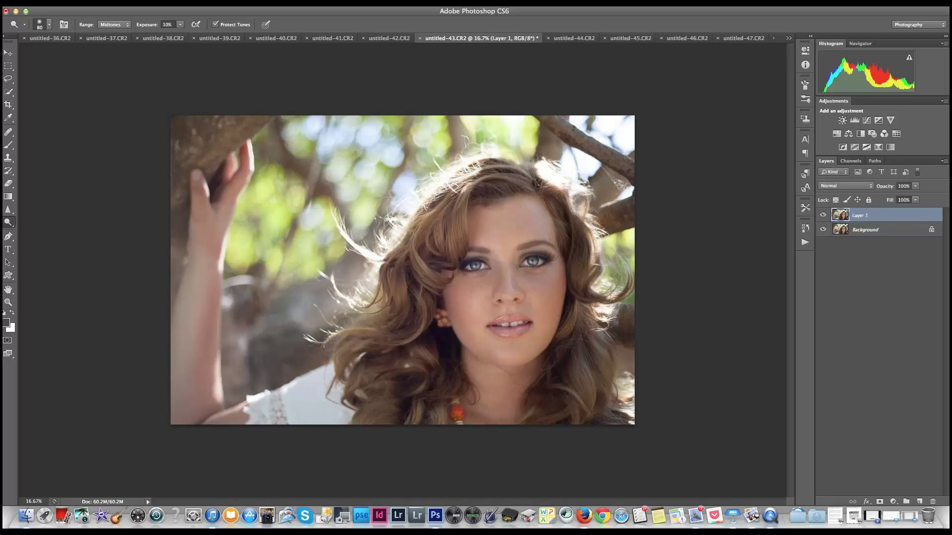
Make another copy of the Background layer beneath Layer 1.
left_click(159, 7)
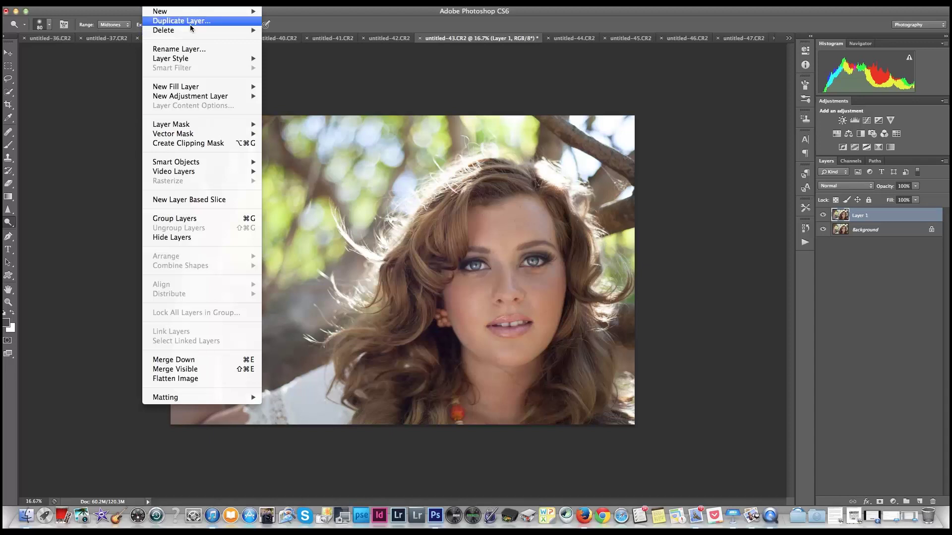
left_click(902, 250)
left_click_drag(898, 236, 919, 501)
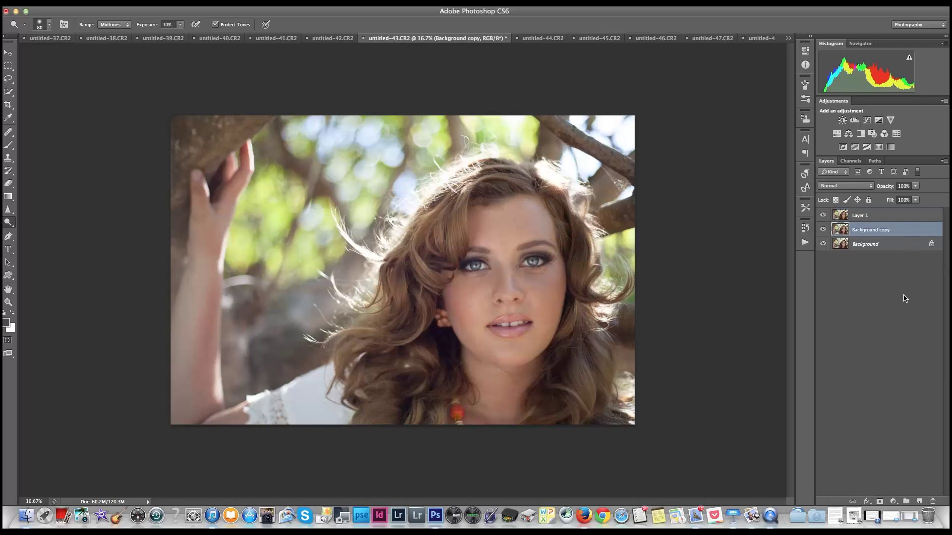
Replace the Background copy with a duplicate of the Background layer named "skin smoothing", and delete Layer 1.
key("ctrl+z")
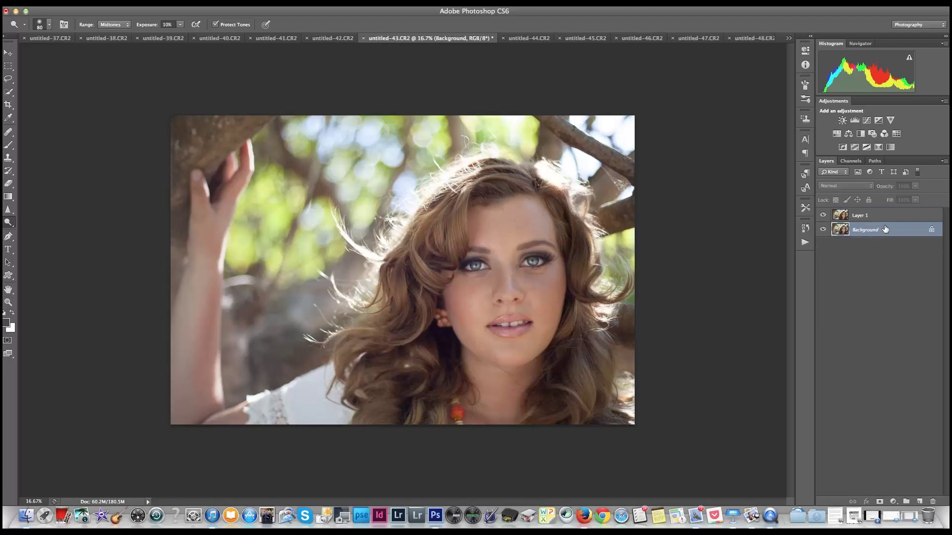
left_click(885, 220)
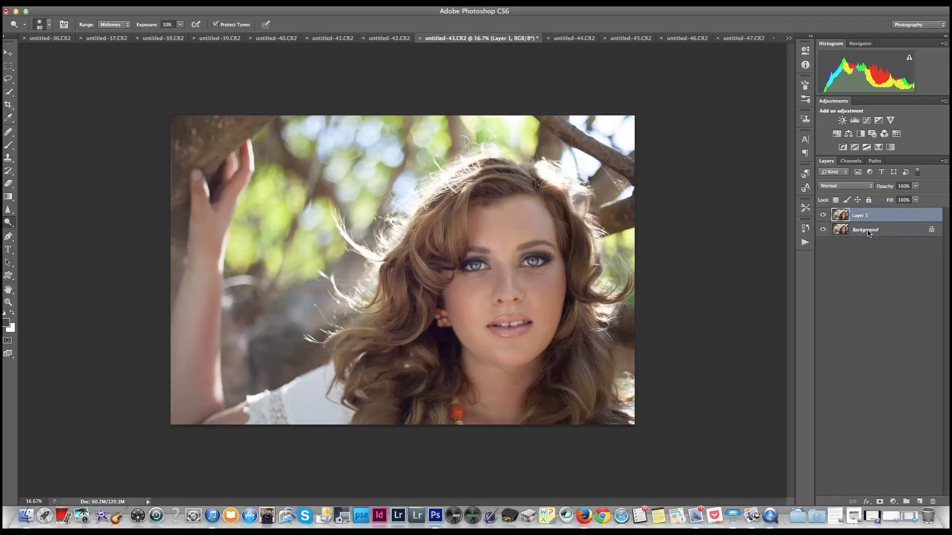
right_click(868, 232)
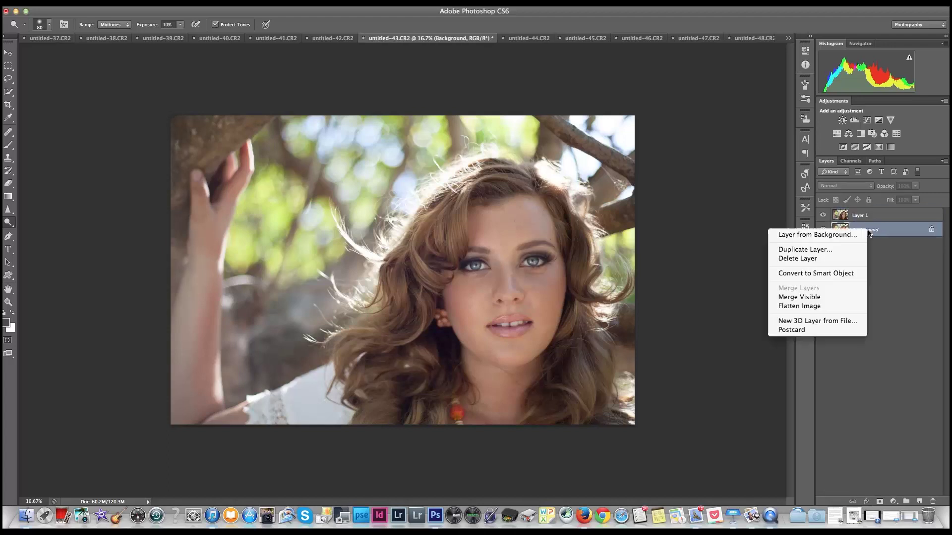
left_click(841, 250)
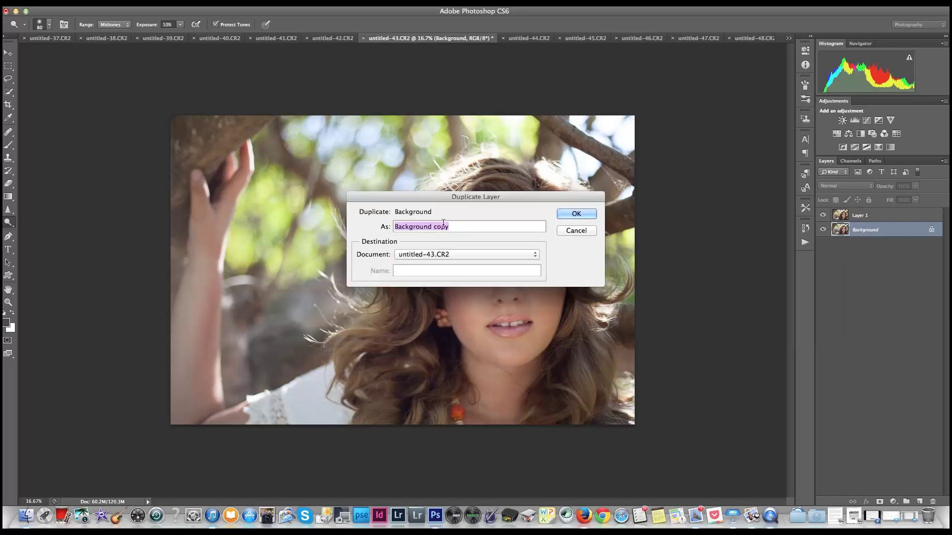
type("skin smoothing")
left_click(567, 213)
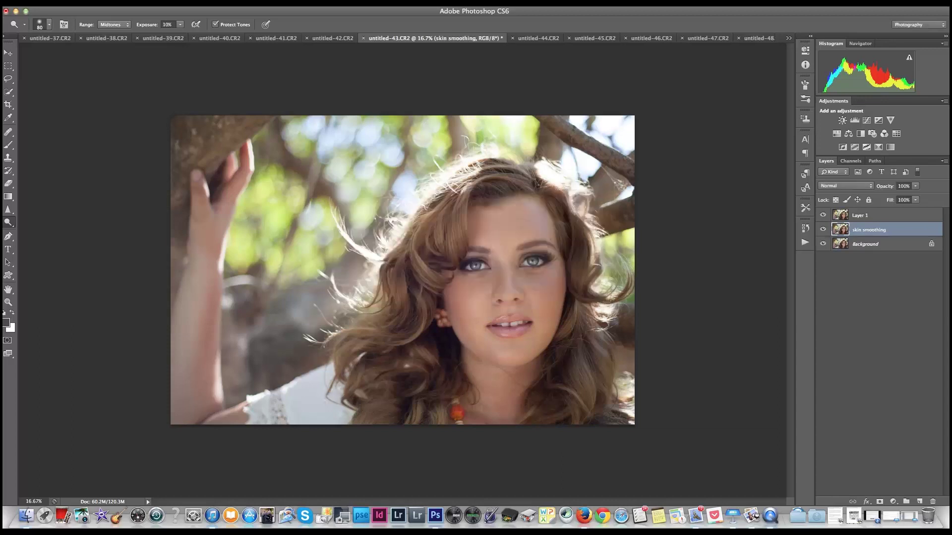
left_click(902, 215)
key("Delete")
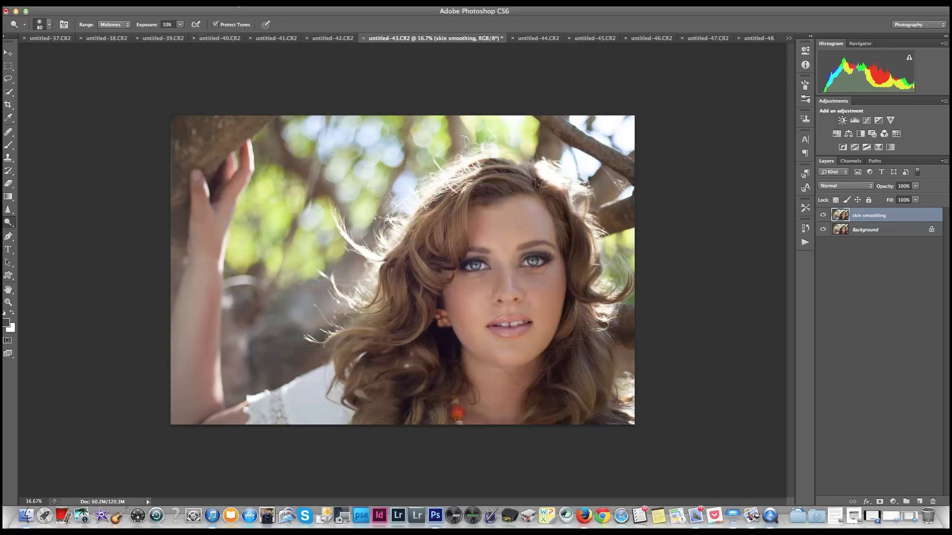
Apply the Imagenomic Portraiture filter with the Default preset to the skin smoothing layer and compare the portrait with that layer hidden and shown.
left_click(238, 5)
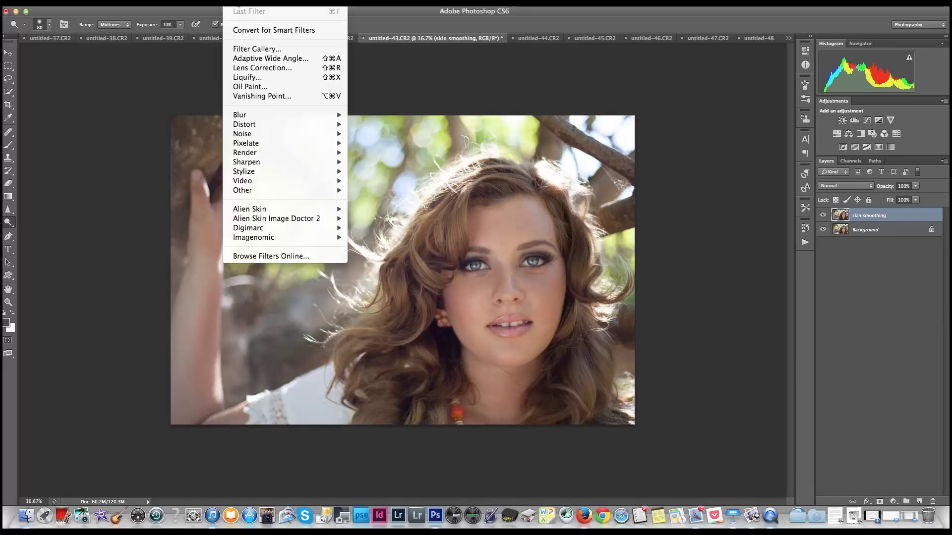
mouse_move(274, 239)
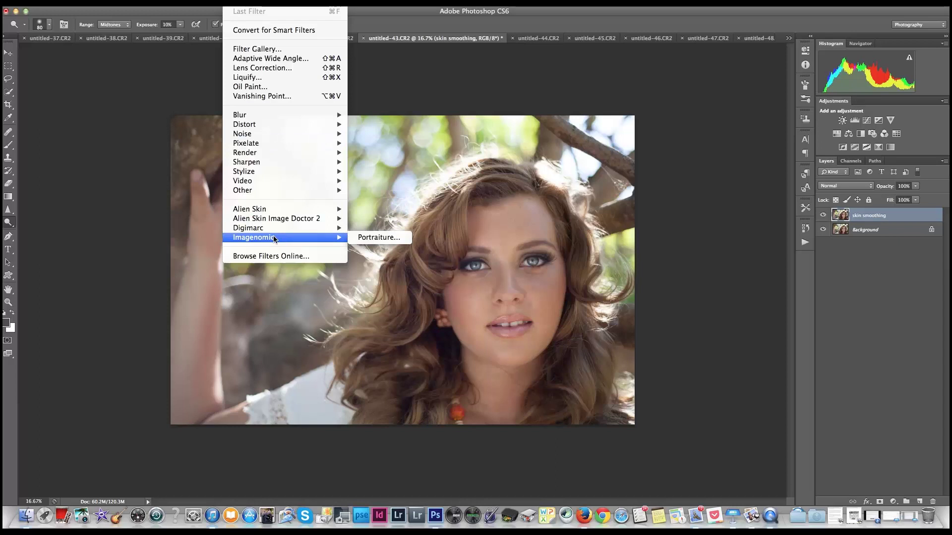
left_click(396, 239)
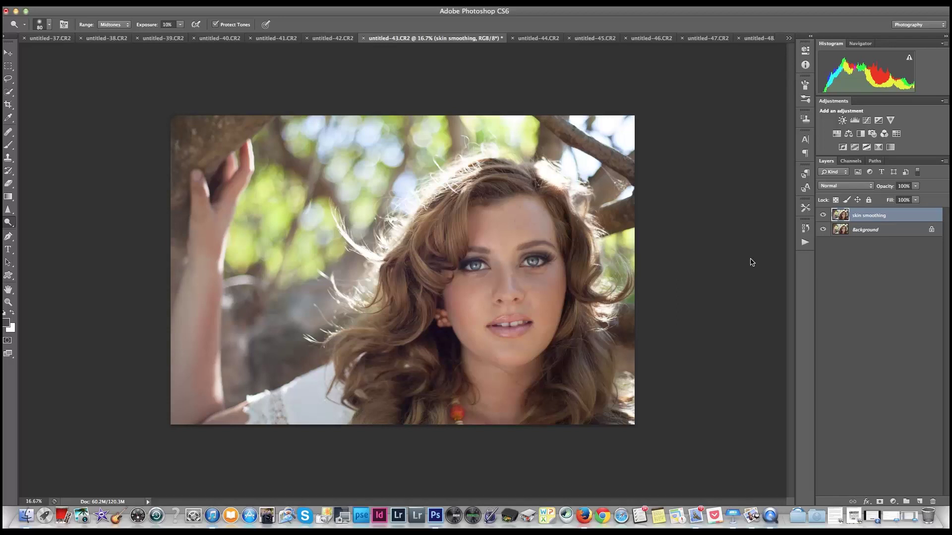
key("super+f")
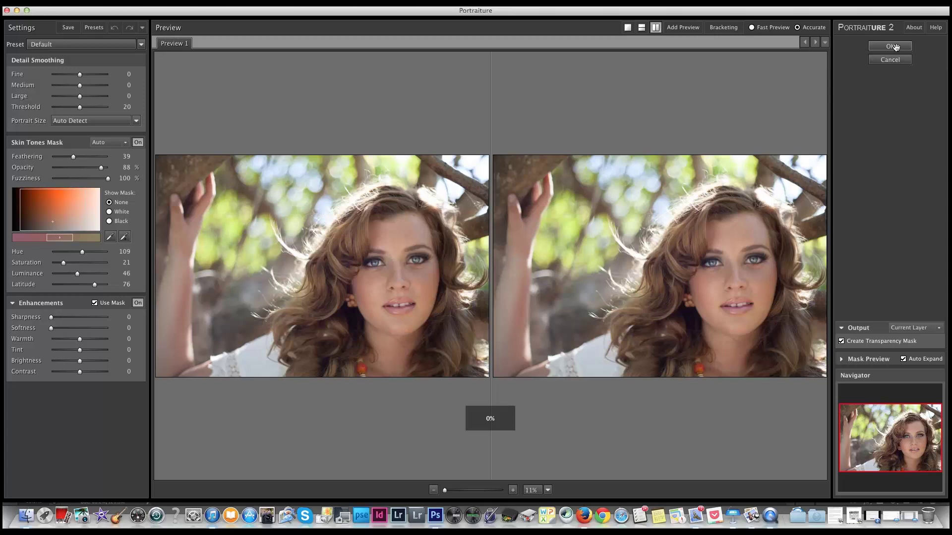
left_click(891, 46)
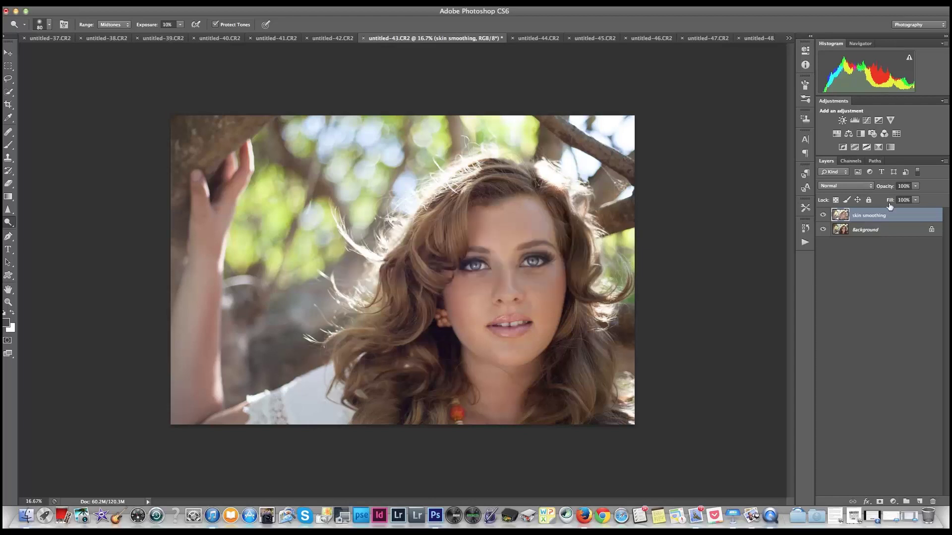
left_click(823, 216)
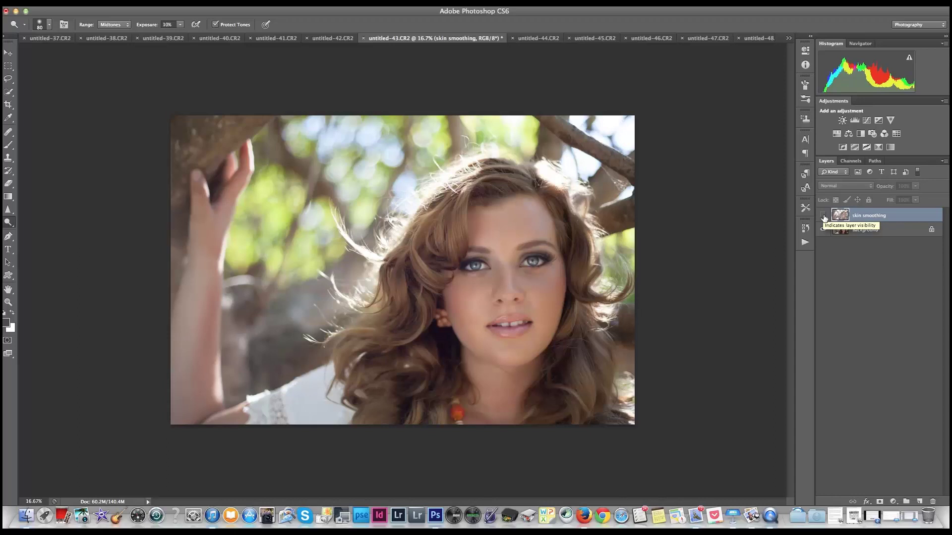
left_click(823, 216)
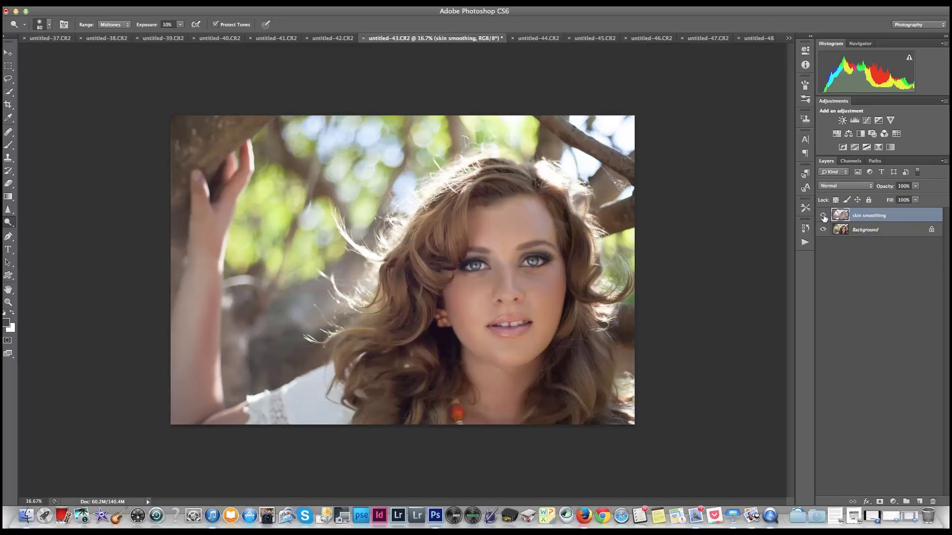
Erase the smoothing from the lower hair on the skin smoothing layer with a 700 px Eraser at 50% flow.
left_click(9, 183)
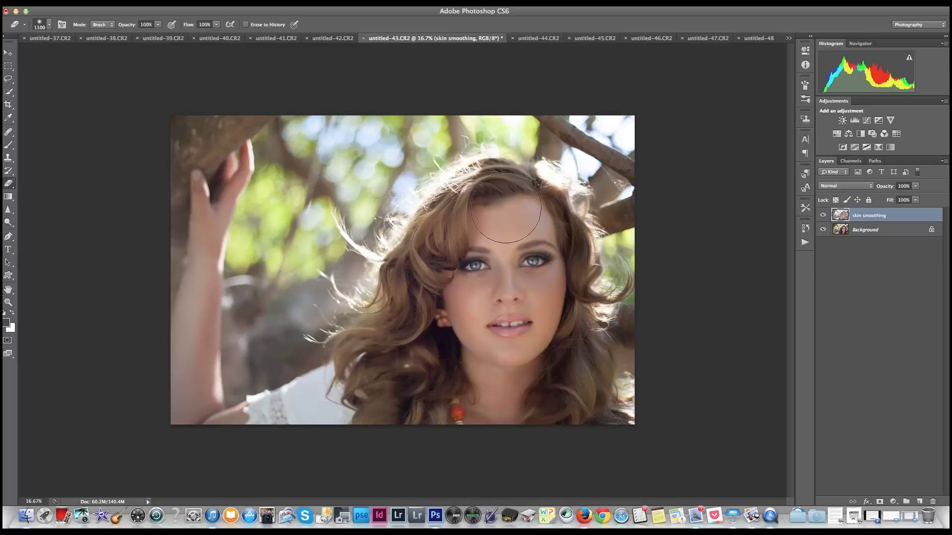
key("bracketleft")
key("bracketleft")
key("bracketleft")
key("bracketleft")
key("shift+5")
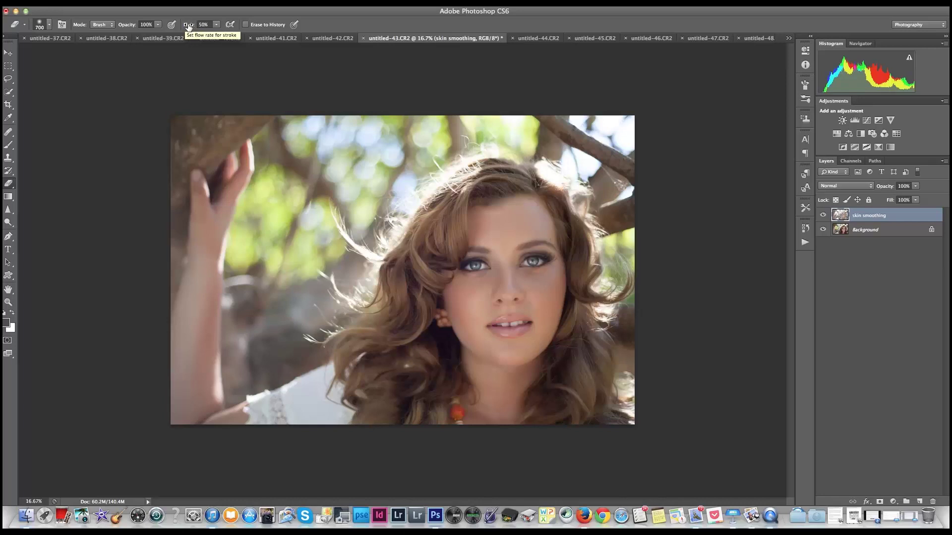
left_click_drag(190, 27, 209, 34)
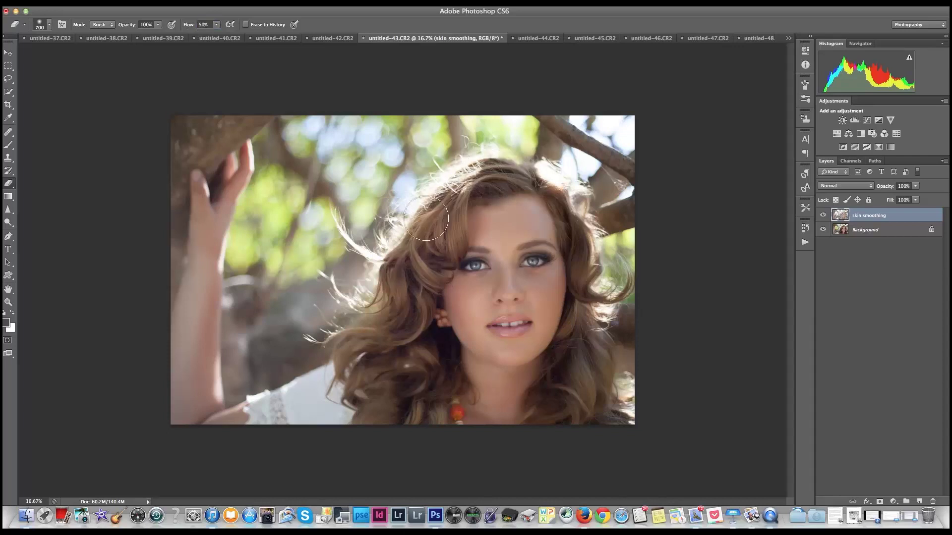
mouse_move(375, 411)
left_mouse_down()
mouse_move(362, 311)
mouse_move(385, 310)
mouse_move(407, 279)
mouse_move(392, 360)
mouse_move(423, 416)
left_mouse_up()
Reduce the Eraser brush to 150 px and check the portrait with the skin smoothing layer hidden and shown.
key("bracketleft")
key("bracketleft")
key("bracketleft")
key("bracketleft")
key("bracketleft")
key("bracketleft")
key("bracketleft")
key("bracketleft")
left_click(823, 216)
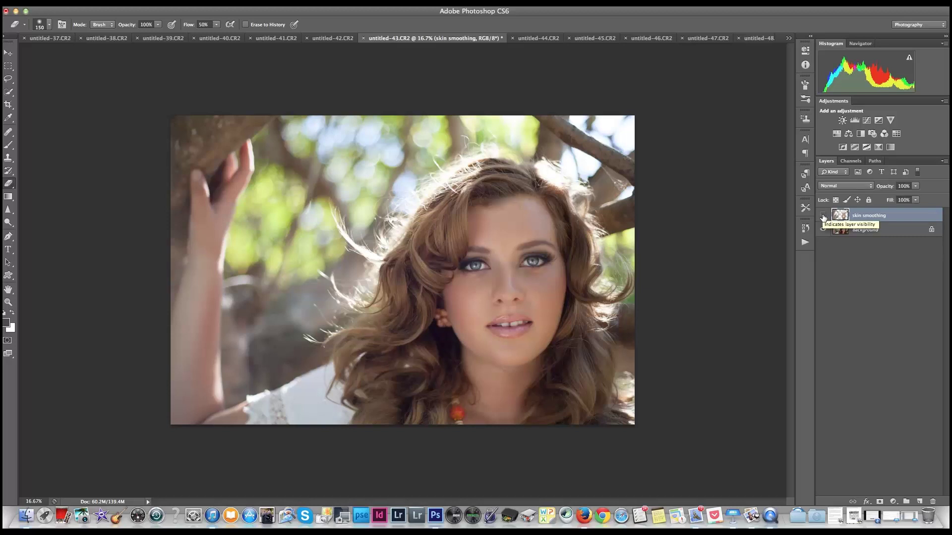
left_click(823, 216)
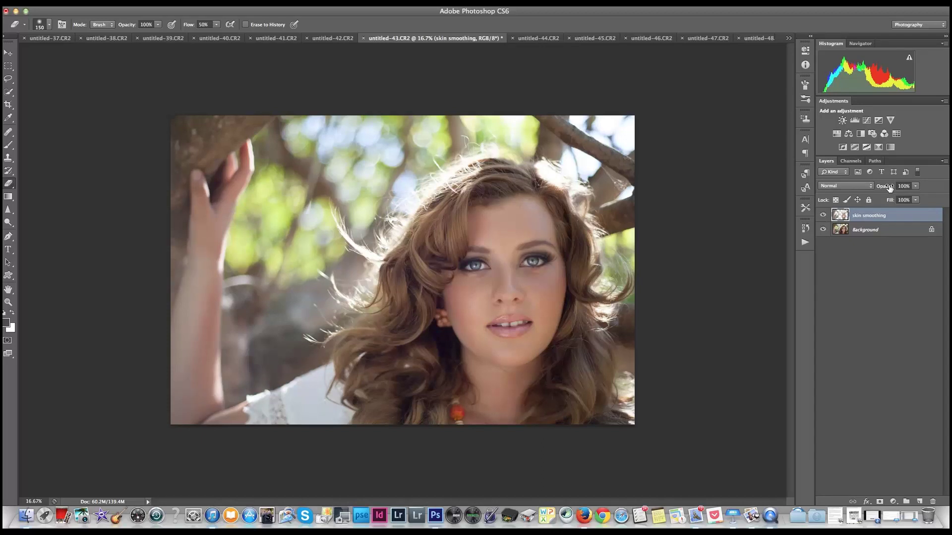
Set the skin smoothing layer's opacity to 91%.
left_click_drag(890, 186, 885, 186)
key("Return")
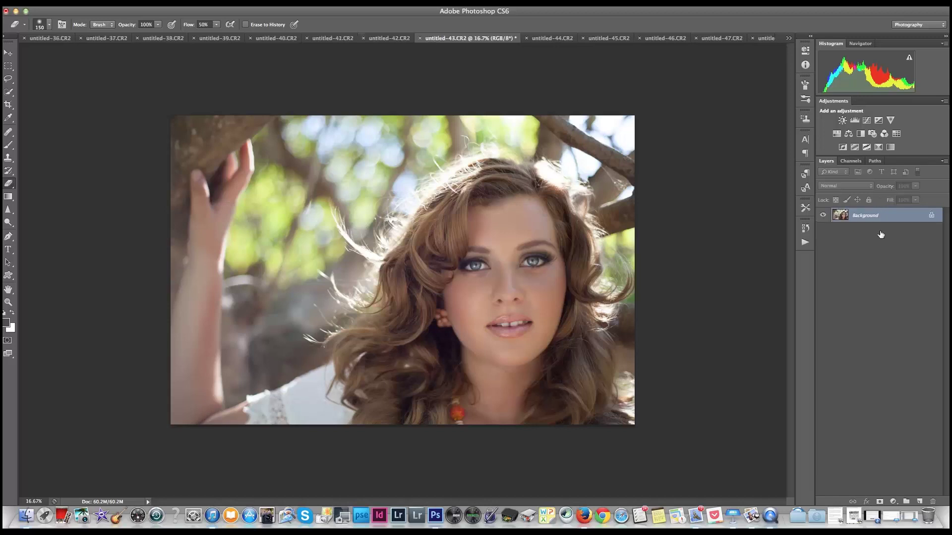
Try merging the skin smoothing layer down into the Background, and undo the merge.
right_click(881, 234)
left_click(912, 221)
key("super+z")
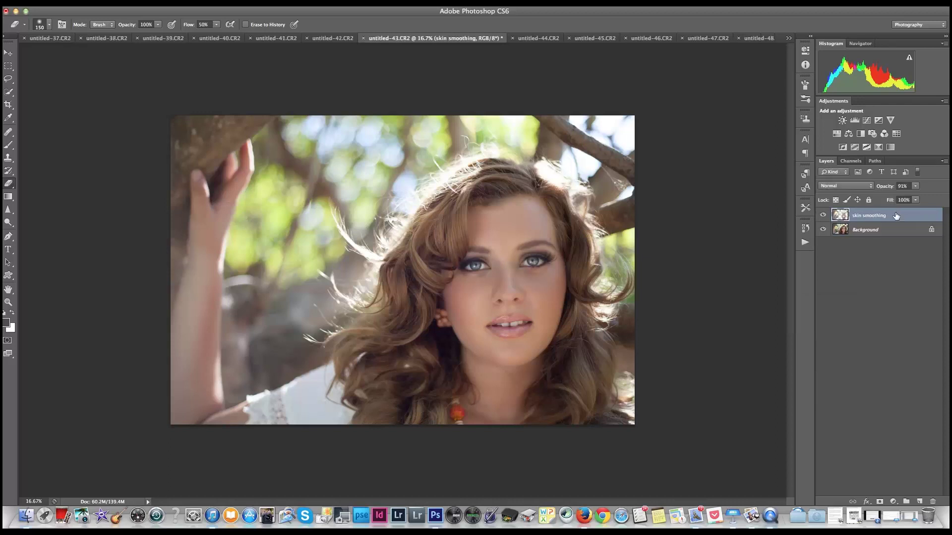
right_click(897, 215)
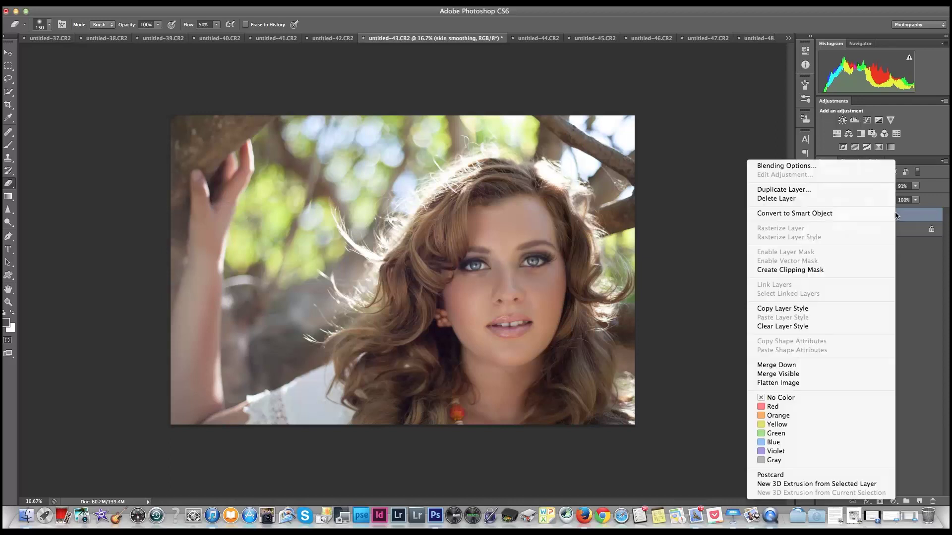
left_click(843, 365)
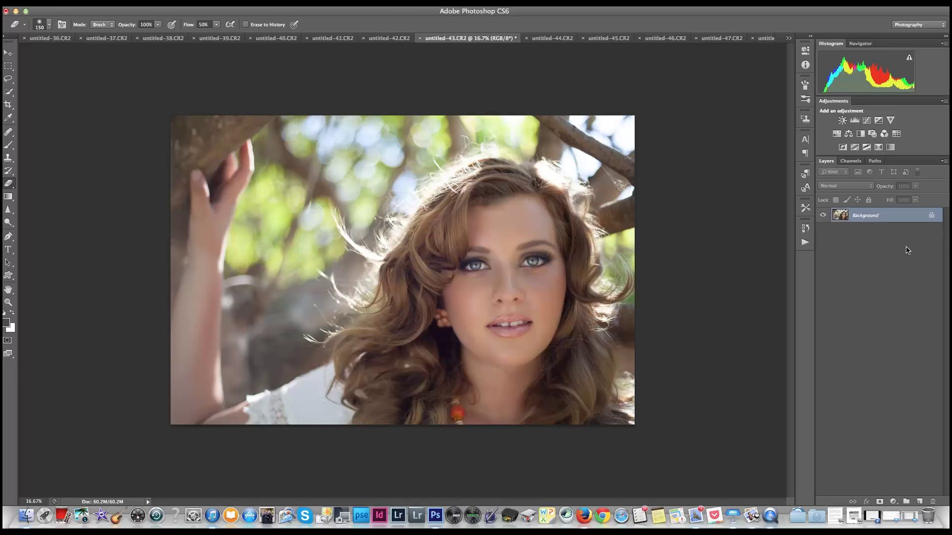
key("super+z")
Merge the skin smoothing layer down into the Background layer.
left_click(155, 3)
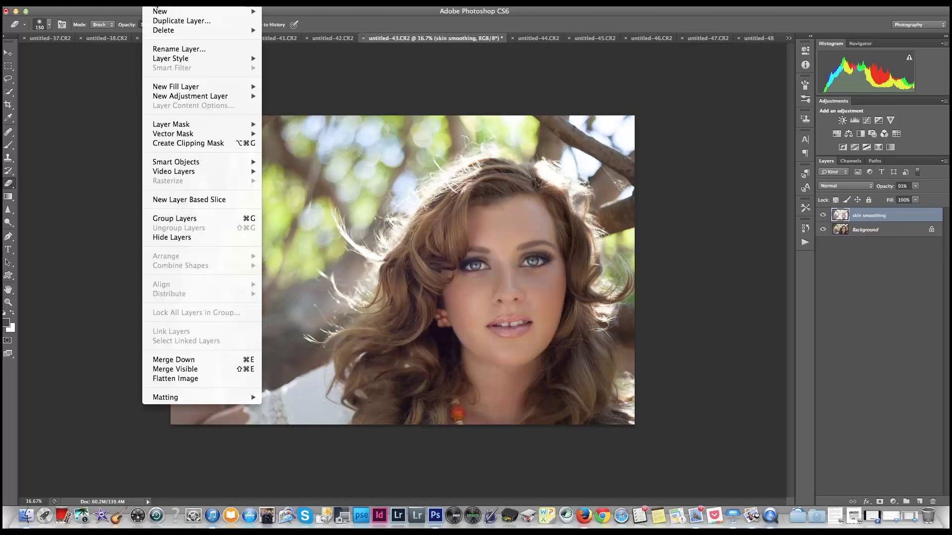
left_click(161, 364)
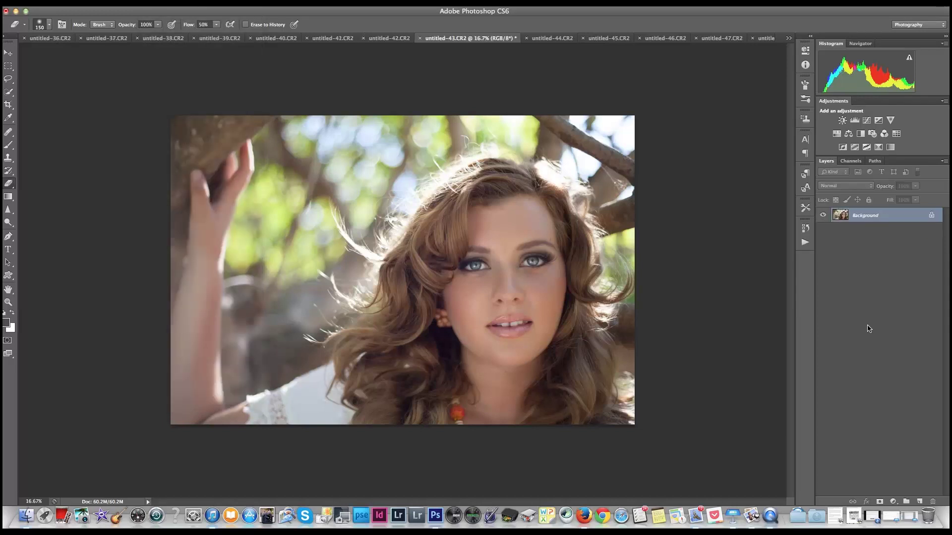